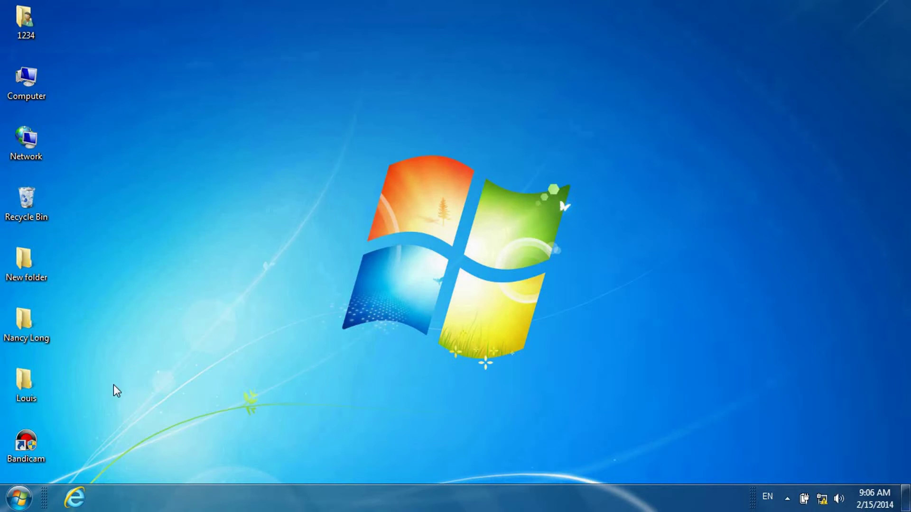
click(74, 498)
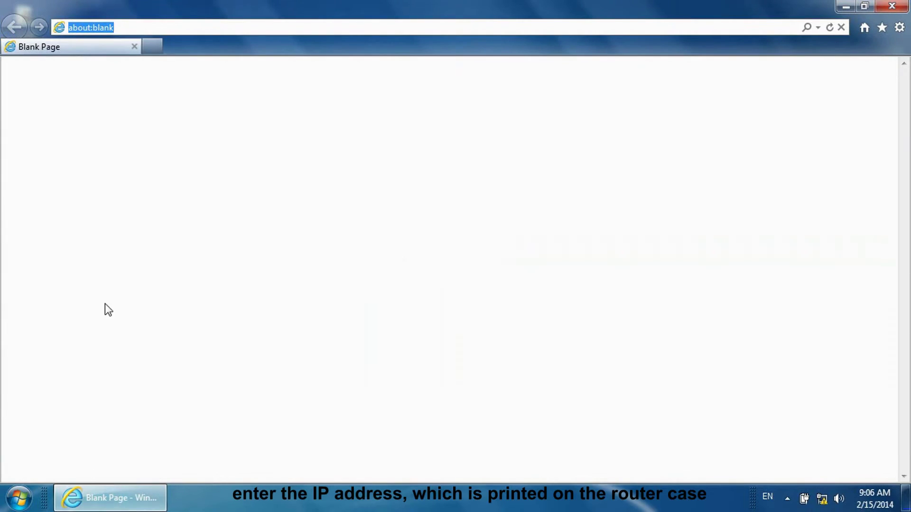
text(19)
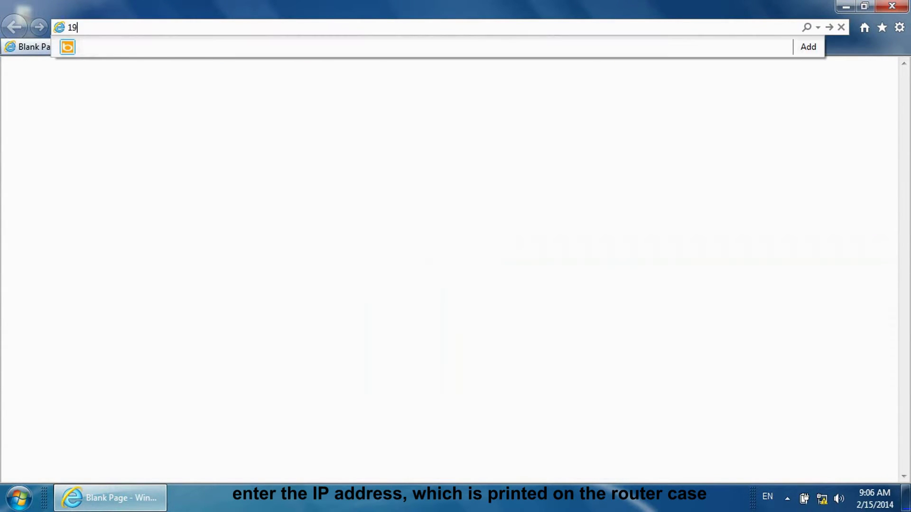
text(2.168.1)
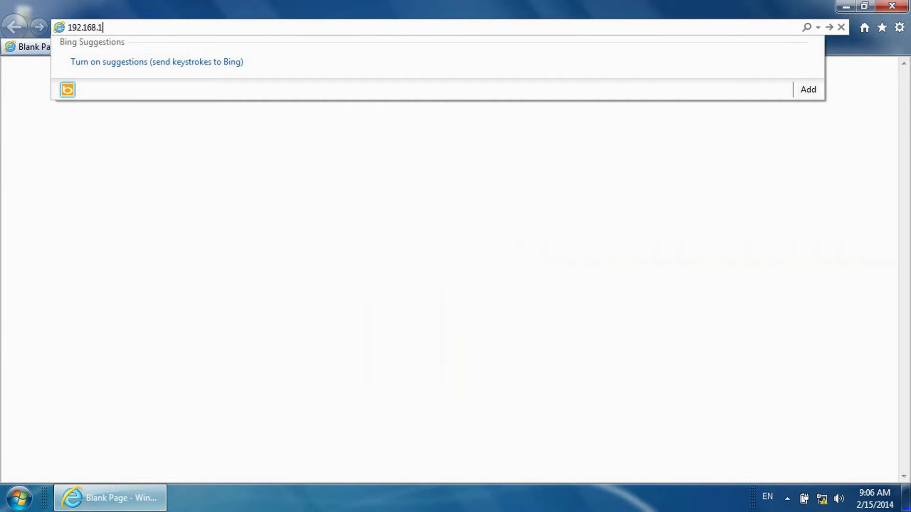
text(.1)
key(Return)
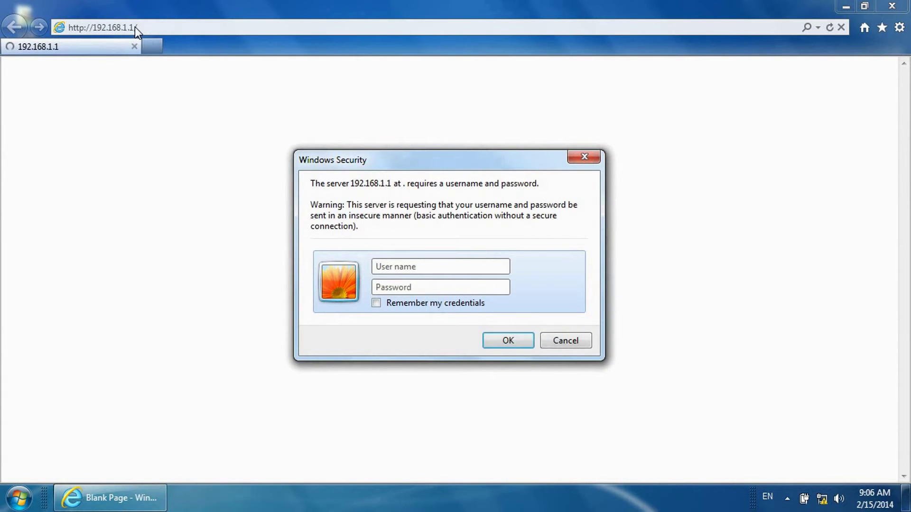
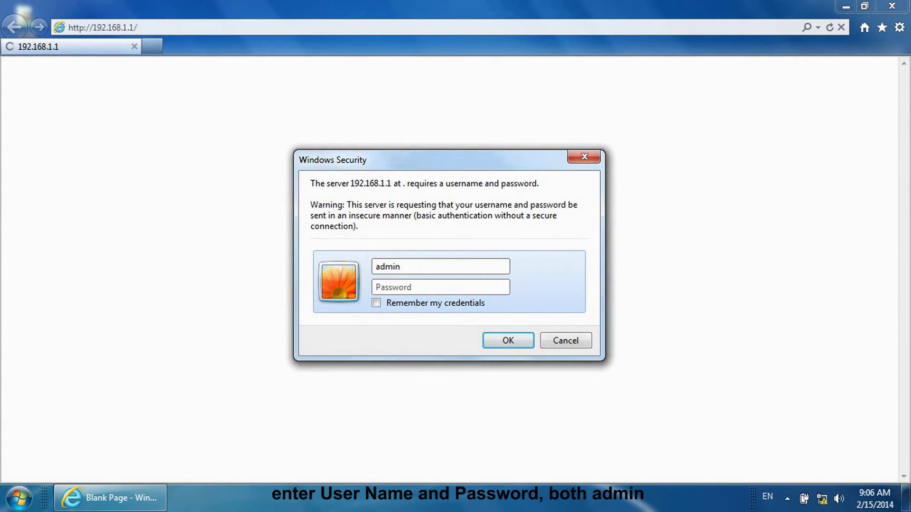
key(Tab)
click(501, 342)
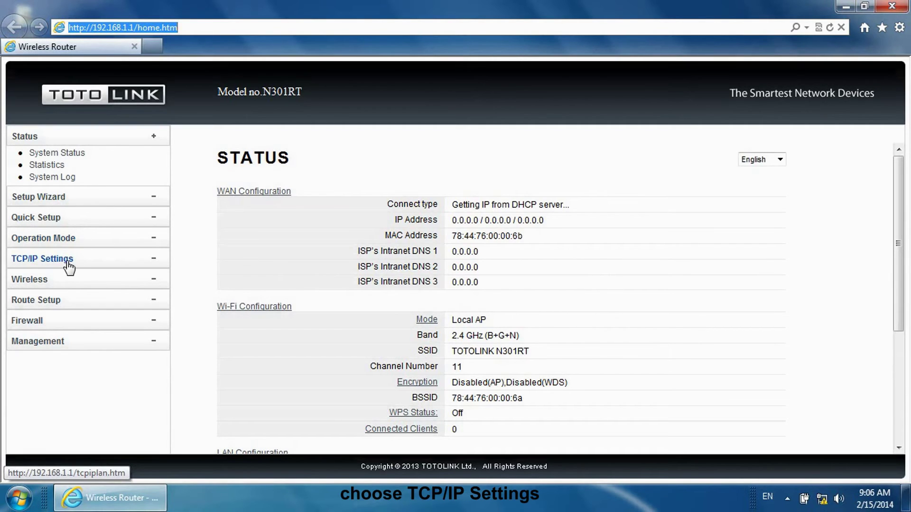
- Set the VLAN Settings mode to Triple Play
click(70, 267)
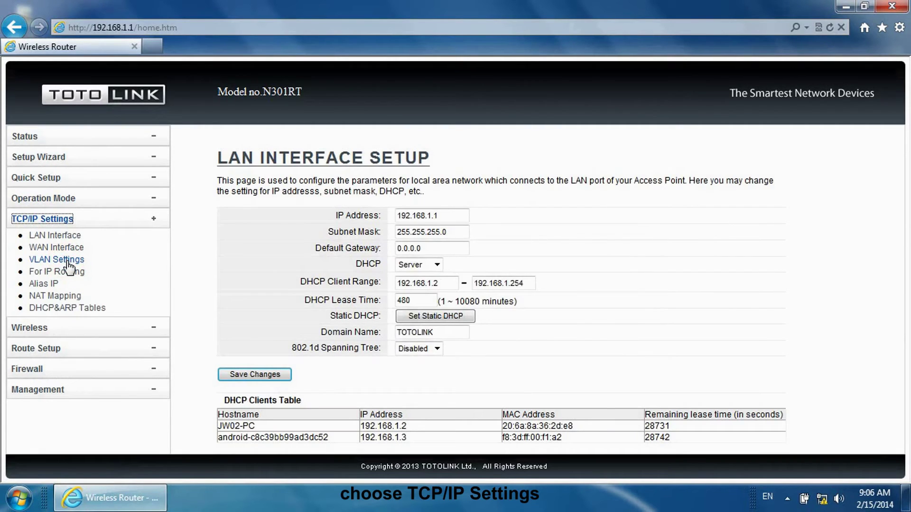
click(69, 259)
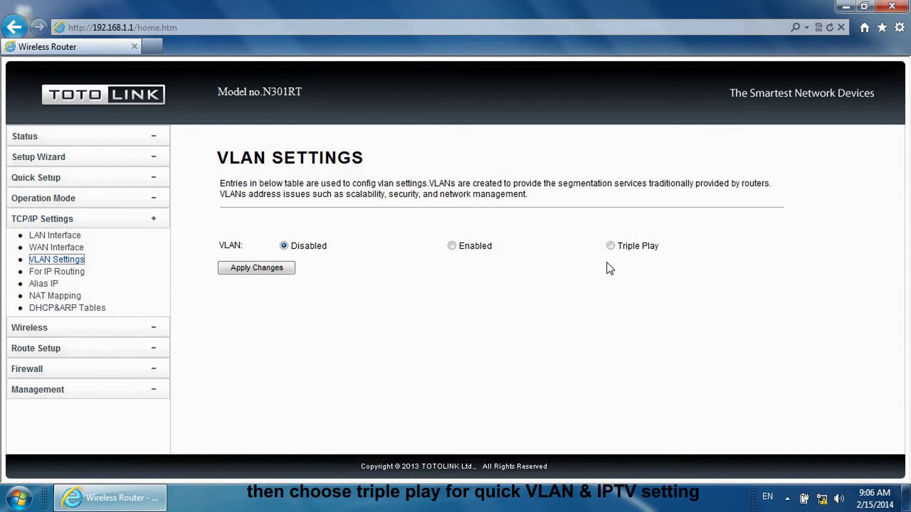
click(611, 247)
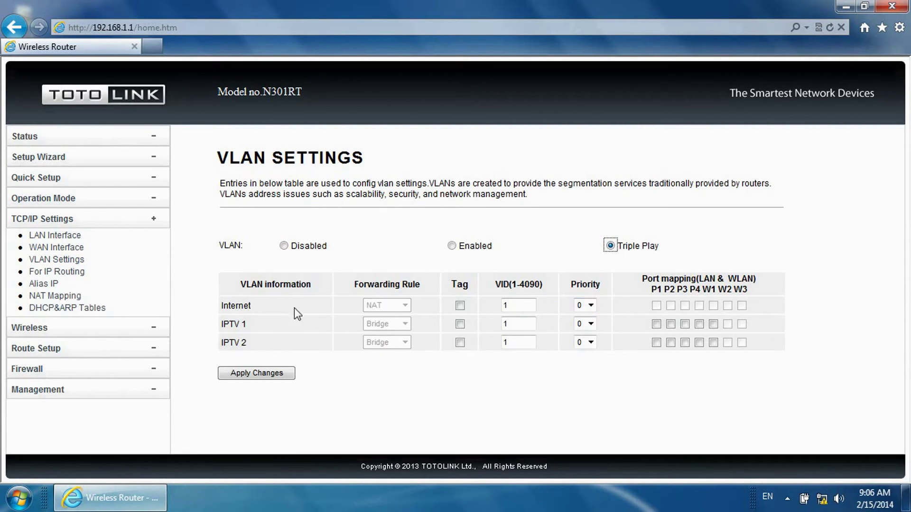
- Give Internet VID 22 and IPTV 1 VID 80, priority 0, map IPTV 1 to P3, and apply
double_click(513, 307)
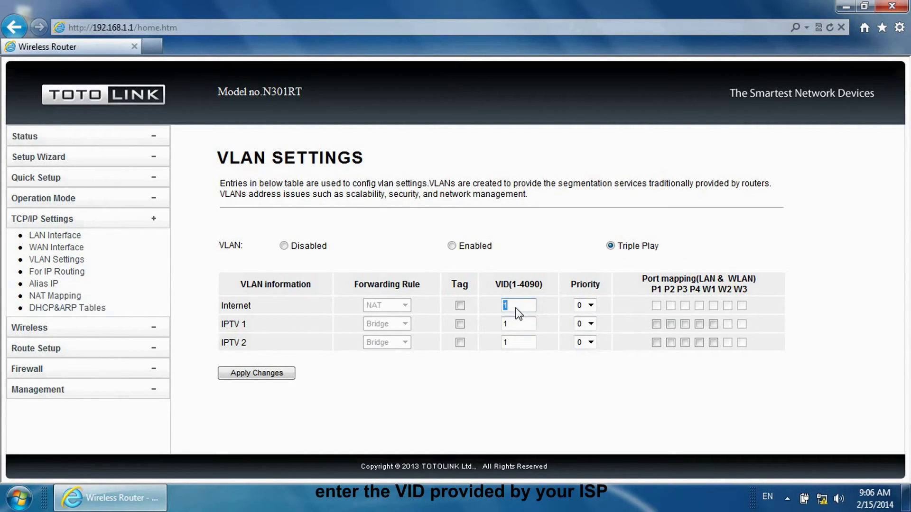
text(22)
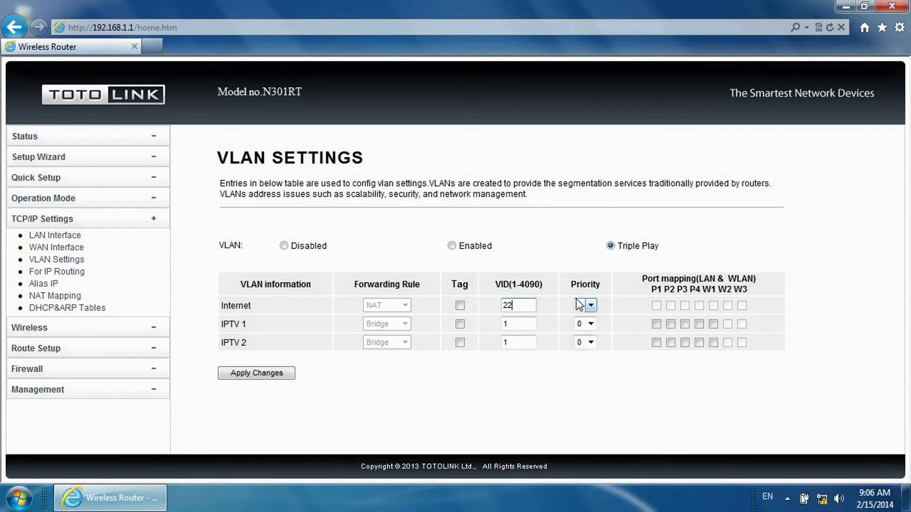
click(595, 307)
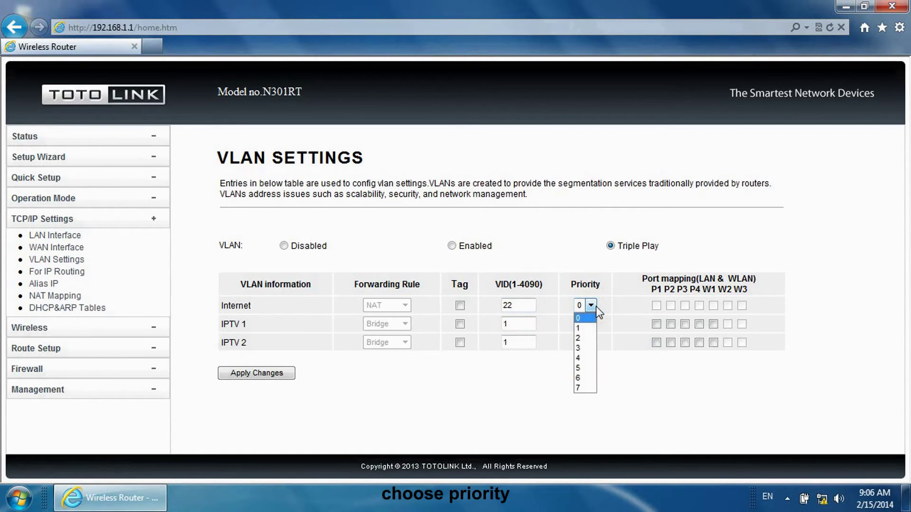
click(595, 307)
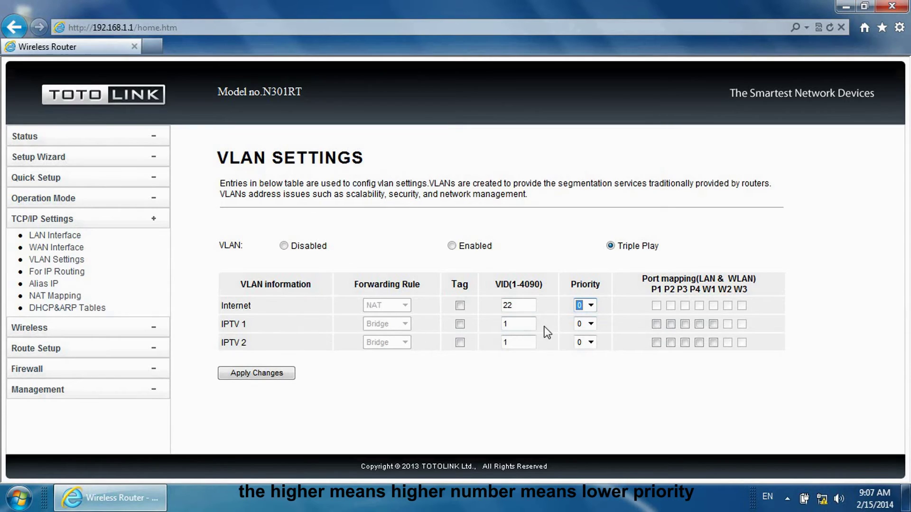
double_click(506, 325)
text(80)
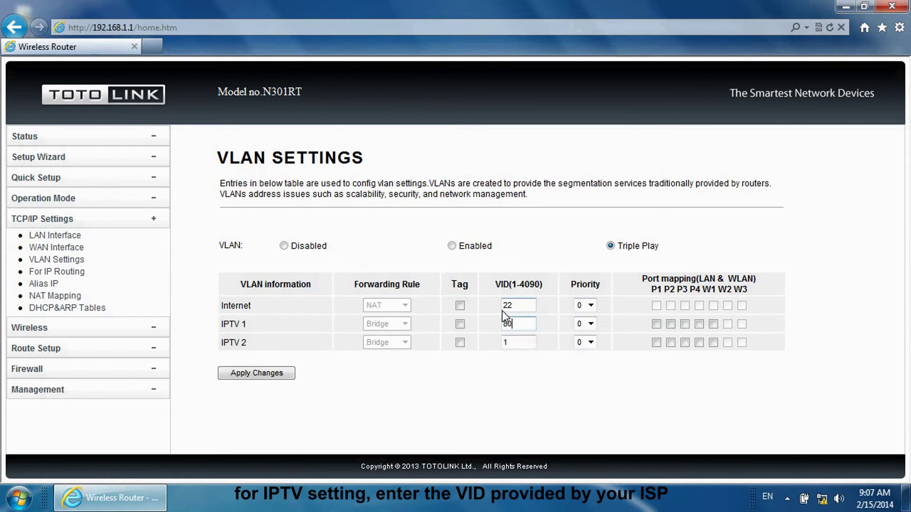
click(591, 324)
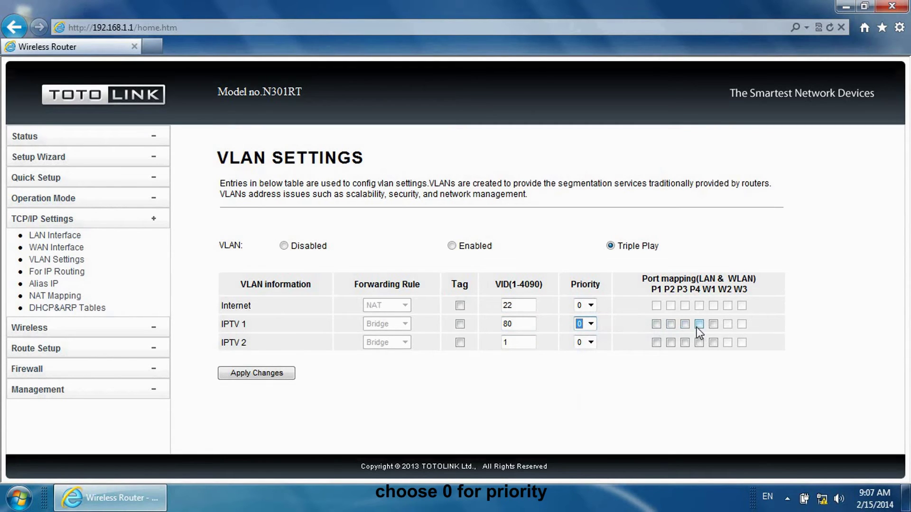
click(684, 324)
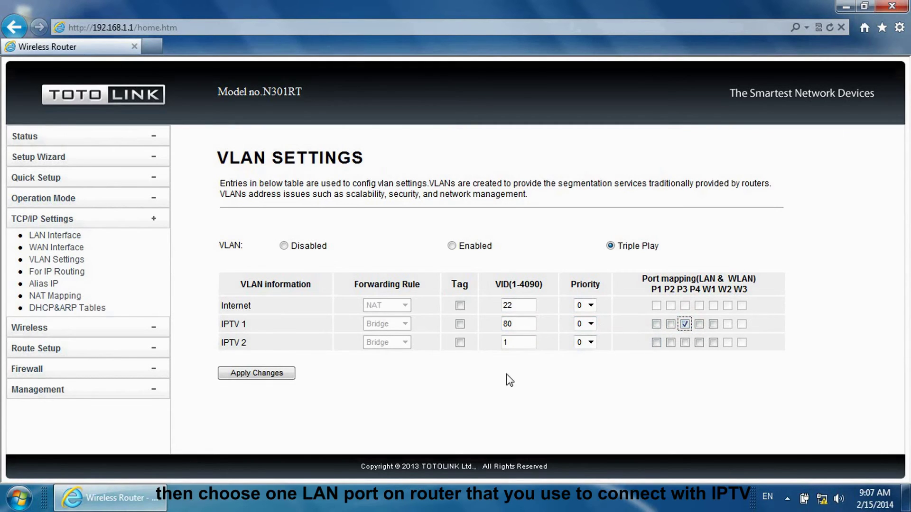
click(266, 373)
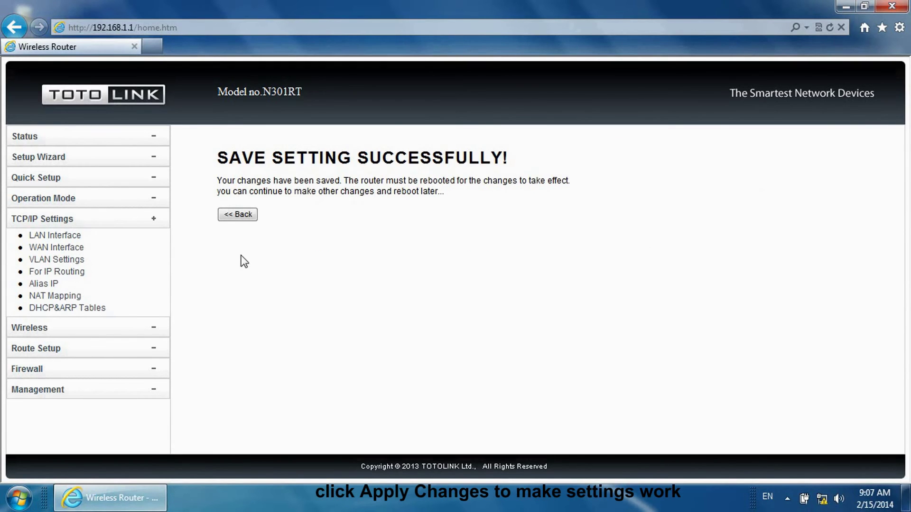
- Switch VLAN to Enabled and inspect the Port2, Port3 and Wireless 1 Primary AP VIDs
click(51, 259)
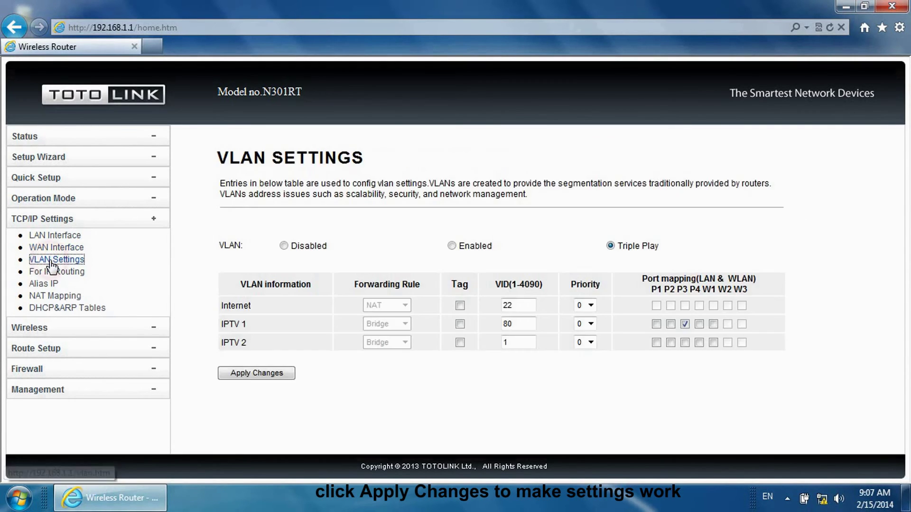
click(451, 246)
scroll(498, 263, down, 3)
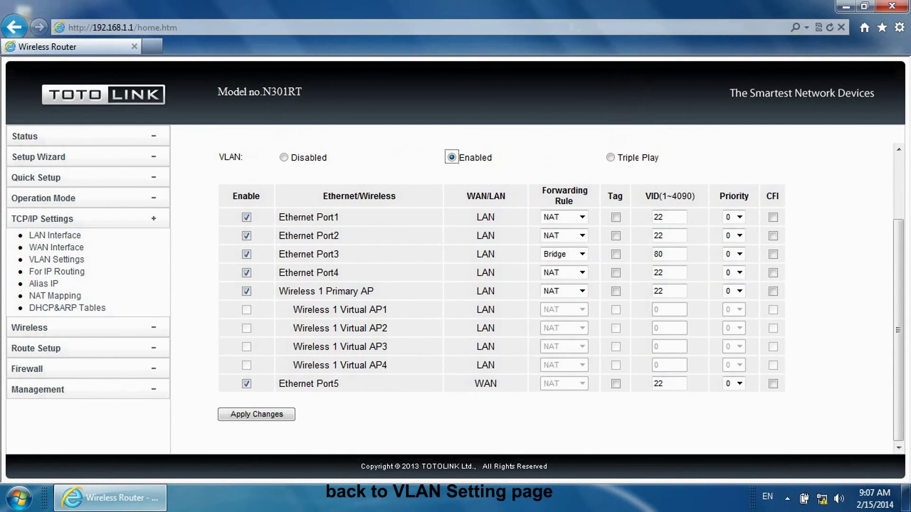
click(673, 218)
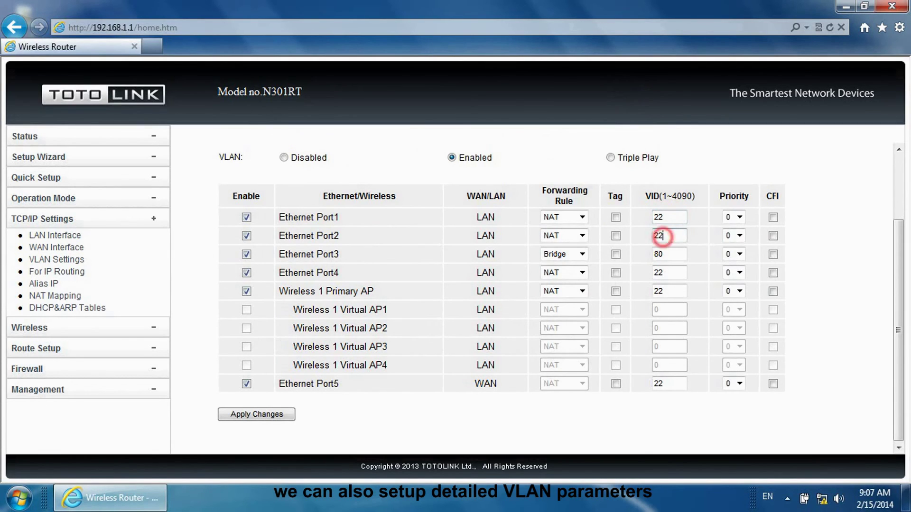
click(666, 253)
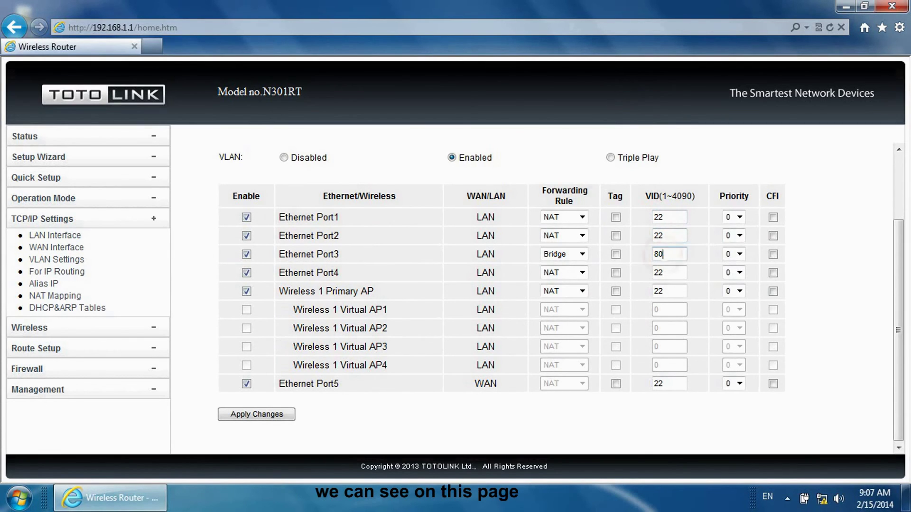
click(661, 291)
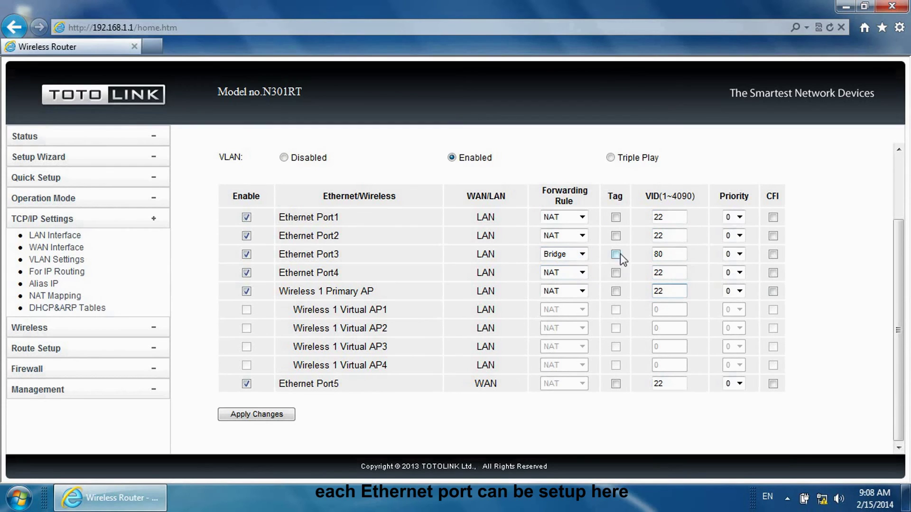